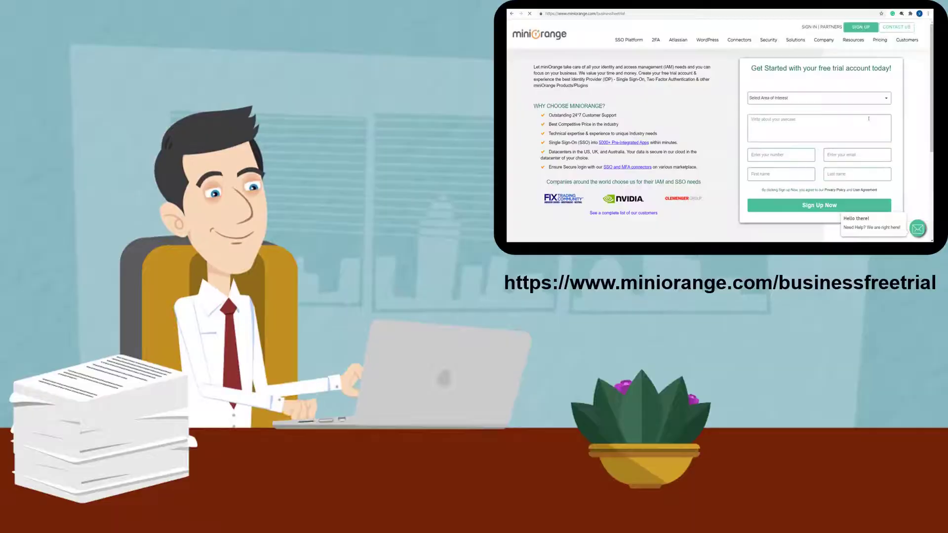
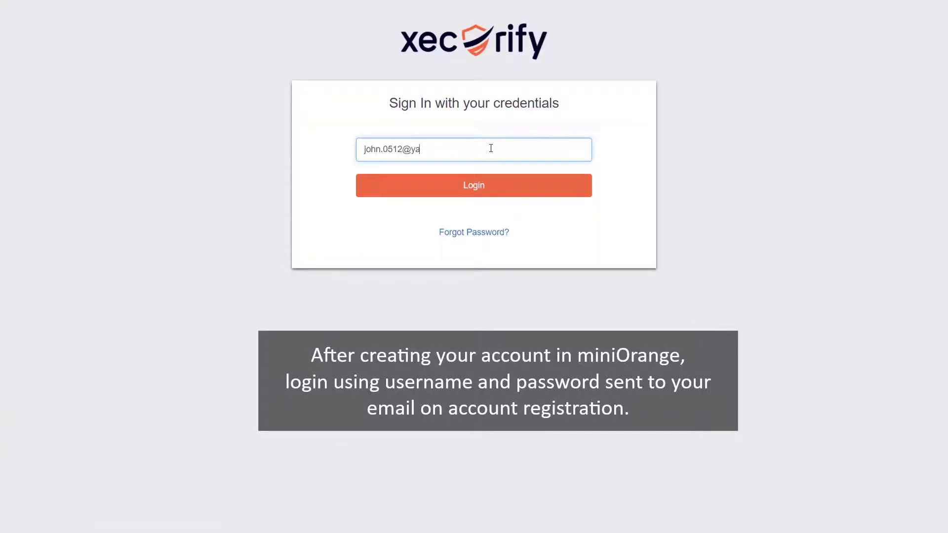
# Step: Sign in to the Xecurify admin console with the account e-mail and password
pyautogui.click(491, 191)
pyautogui.click(484, 184)
pyautogui.write('*****')
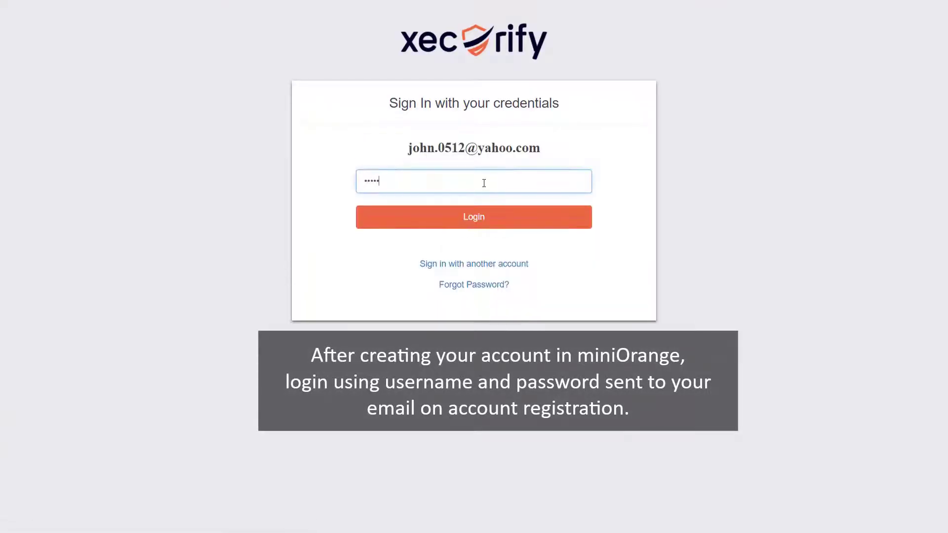
pyautogui.click(487, 226)
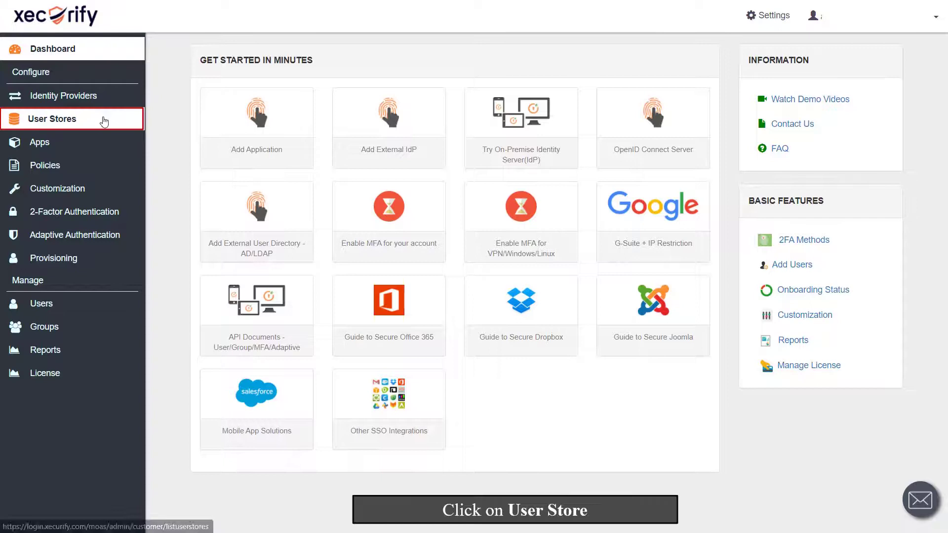
# Step: Make the miniOrange store the default in the User Stores list
pyautogui.click(104, 121)
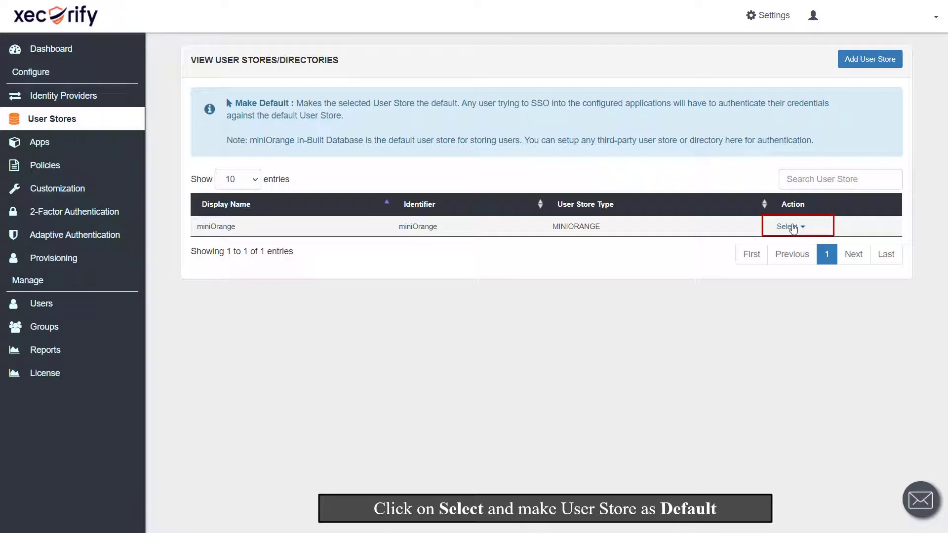
pyautogui.click(789, 227)
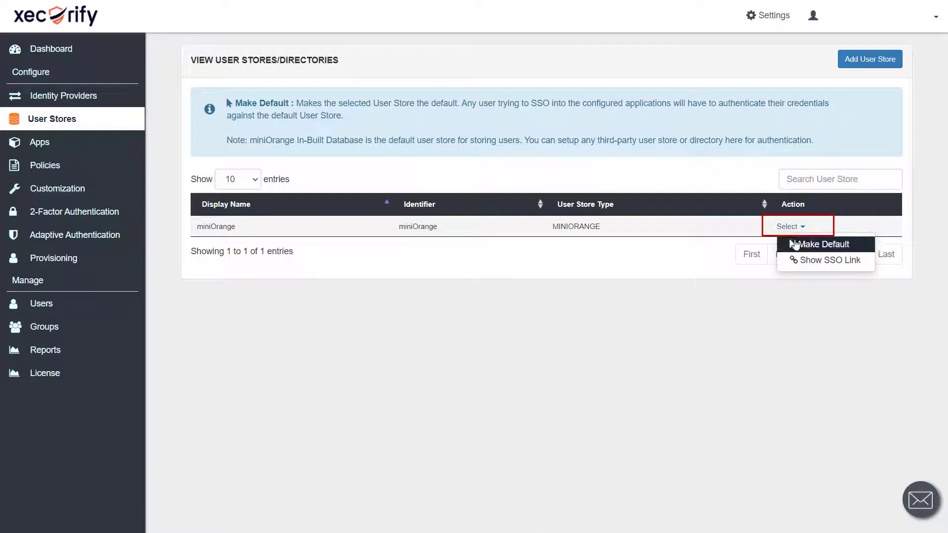
pyautogui.click(794, 244)
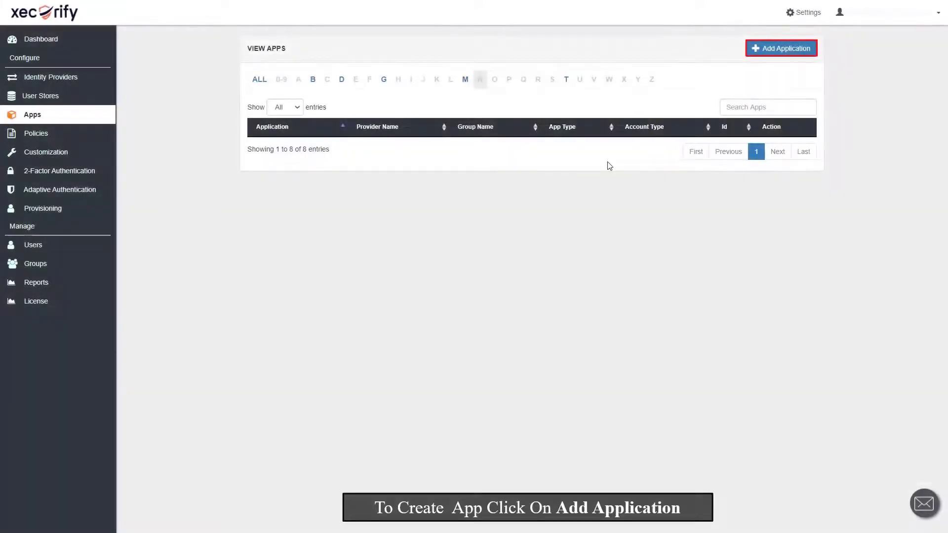
# Step: Add a new JWT application using the Webflow template
pyautogui.click(759, 54)
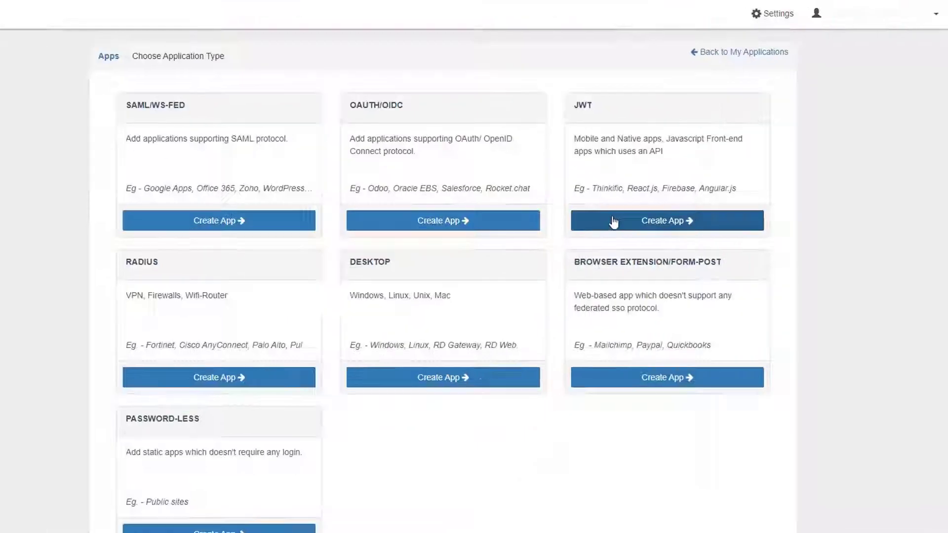
pyautogui.click(334, 395)
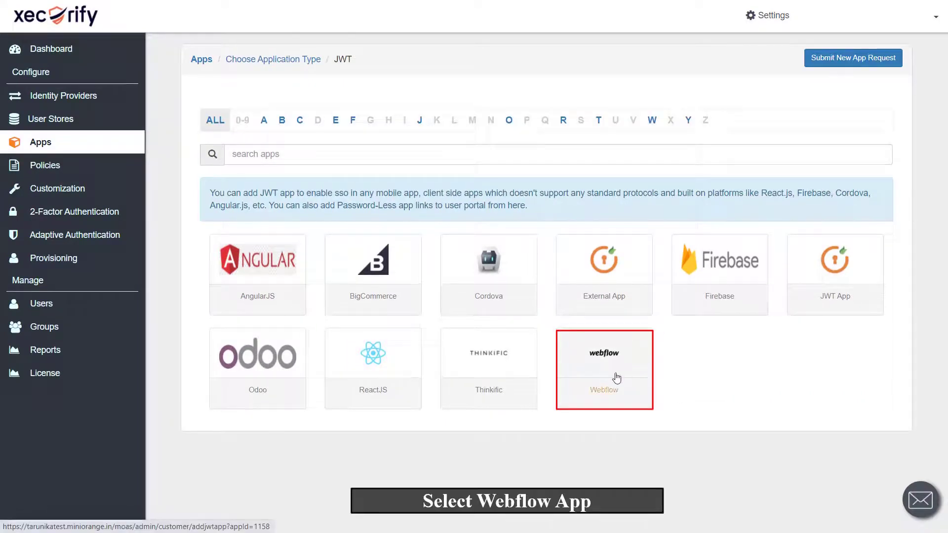
pyautogui.click(617, 378)
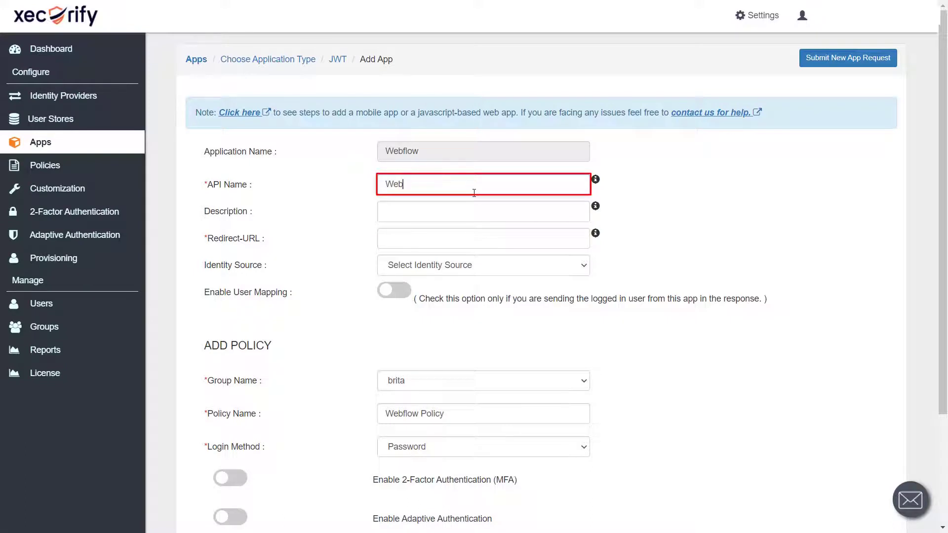
# Step: Name the app WebFlow with the pasted site as Redirect-URL, miniOrange source, DEFAULT group, and save
pyautogui.write('ow')
pyautogui.click(452, 238)
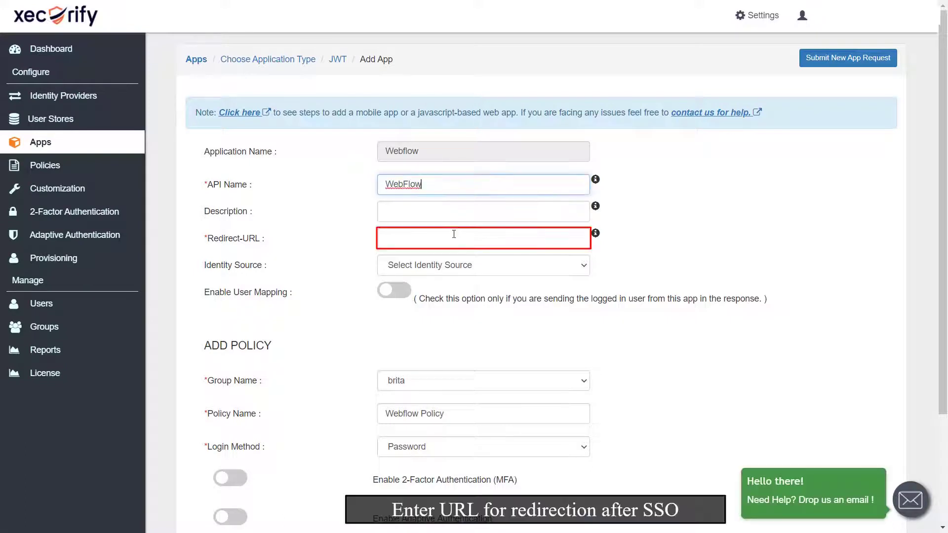
pyautogui.hotkey('ctrl', 'v')
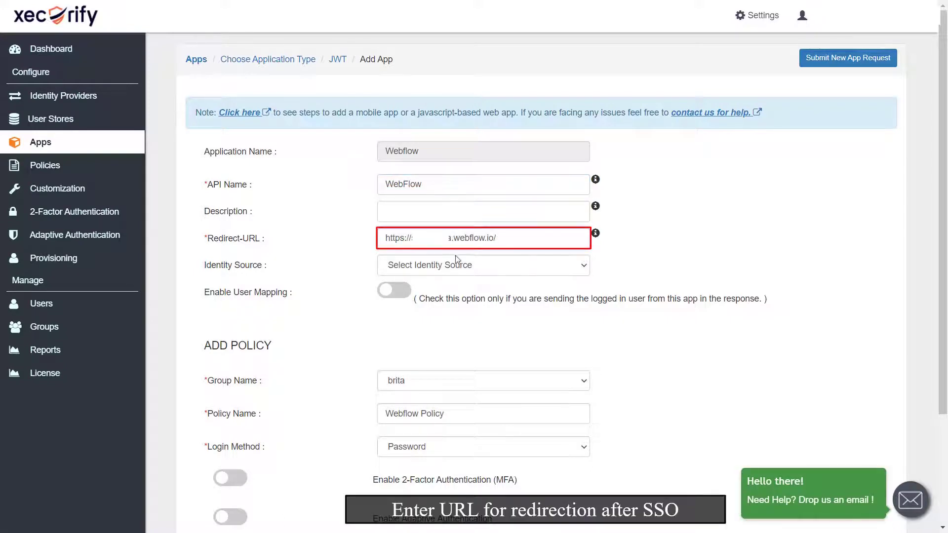
pyautogui.click(455, 265)
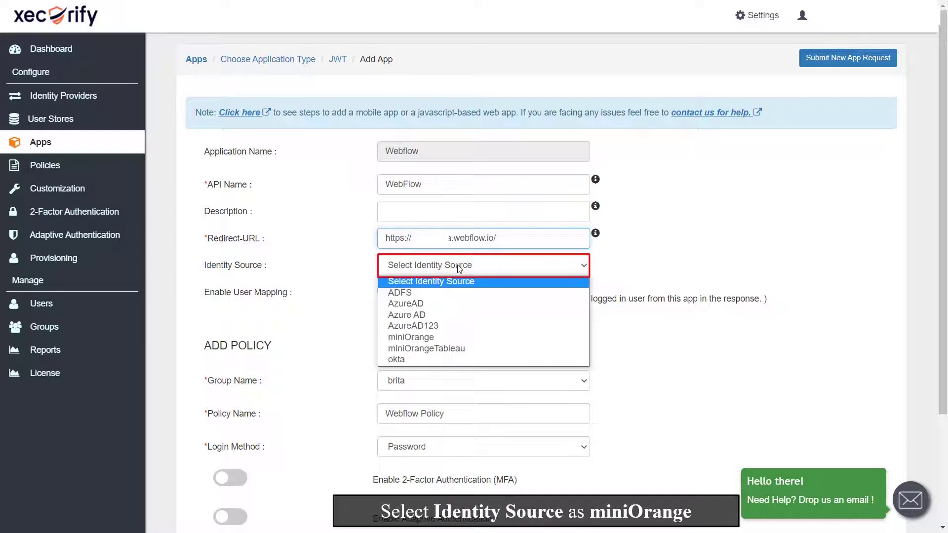
pyautogui.click(452, 337)
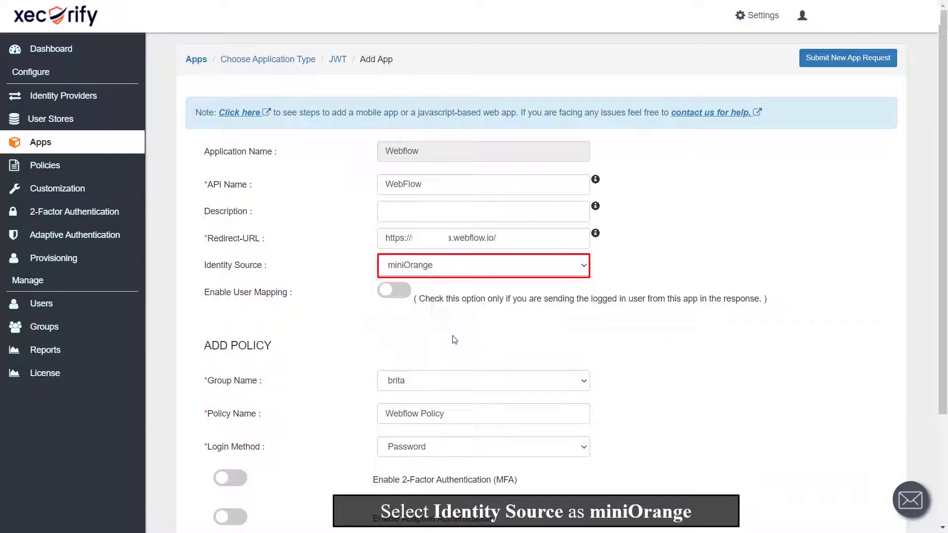
pyautogui.click(436, 380)
pyautogui.click(439, 416)
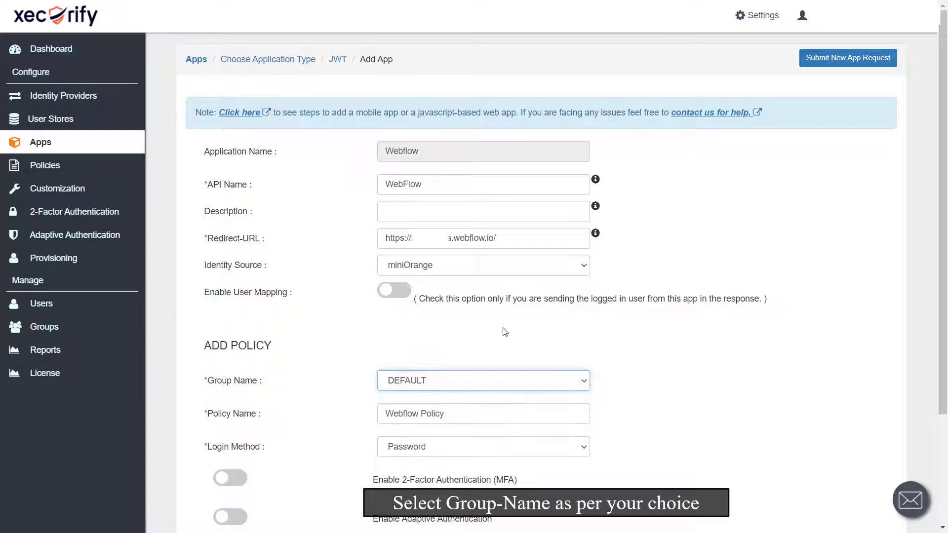
pyautogui.scroll(-3, 505, 331)
pyautogui.click(221, 499)
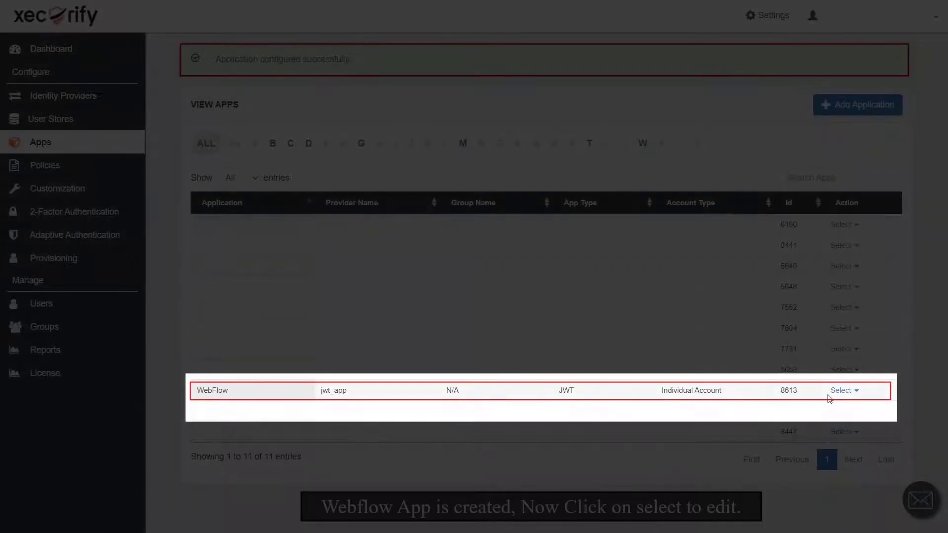
# Step: Copy the Single Sign-On URL from the WebFlow app's edit page
pyautogui.click(837, 393)
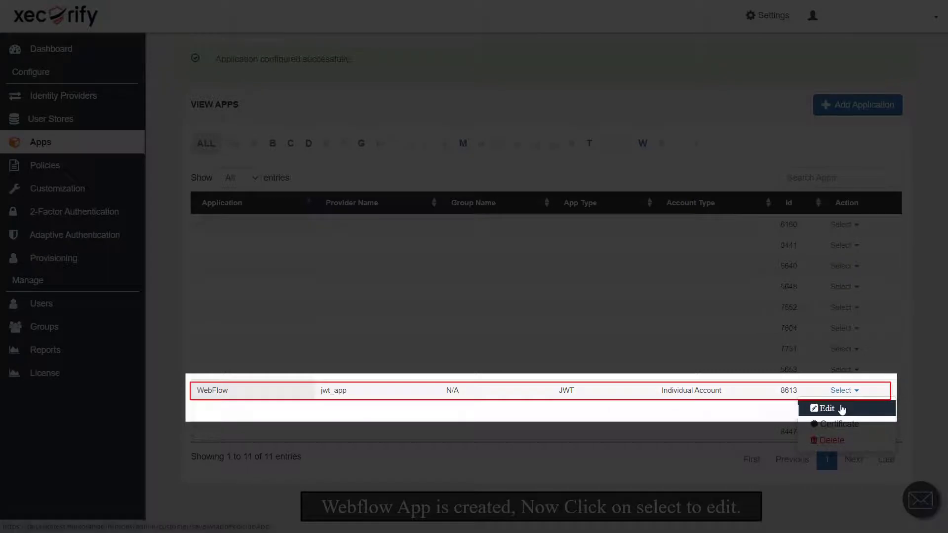
pyautogui.click(842, 405)
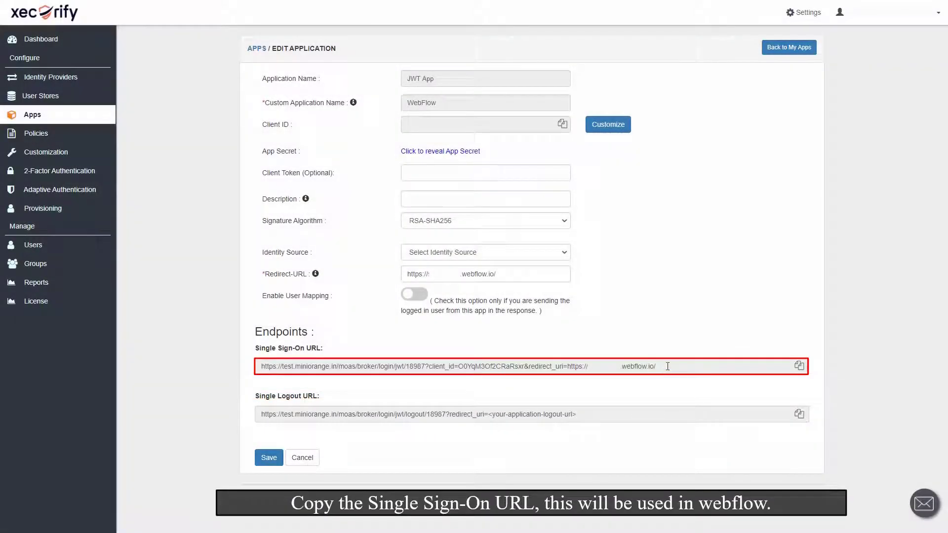
pyautogui.click(798, 366)
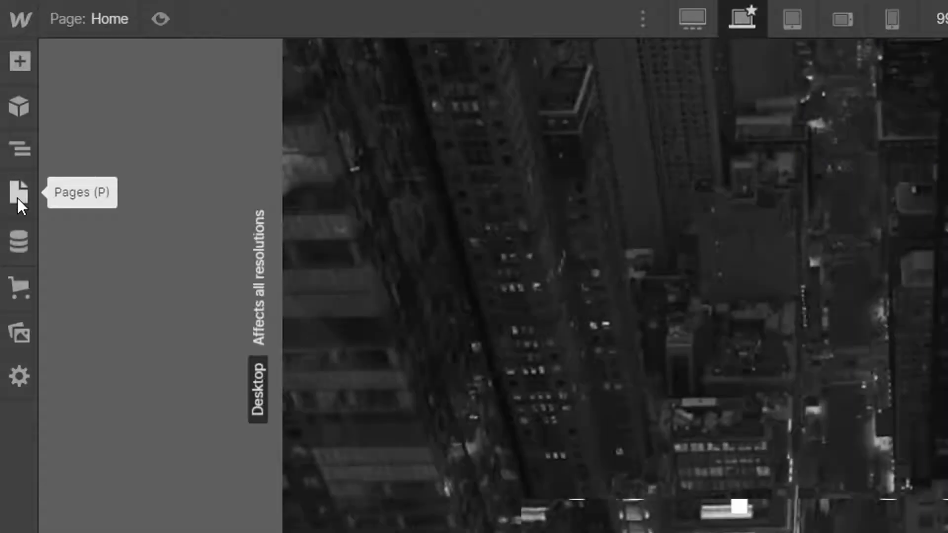
# Step: Add a new Webflow page titled 'Not logged in' from the Pages panel
pyautogui.click(17, 197)
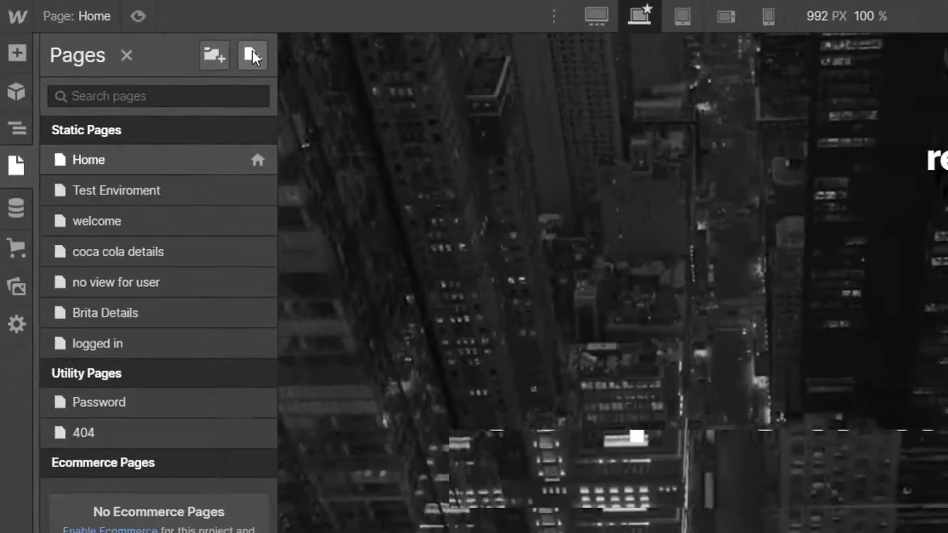
pyautogui.click(293, 61)
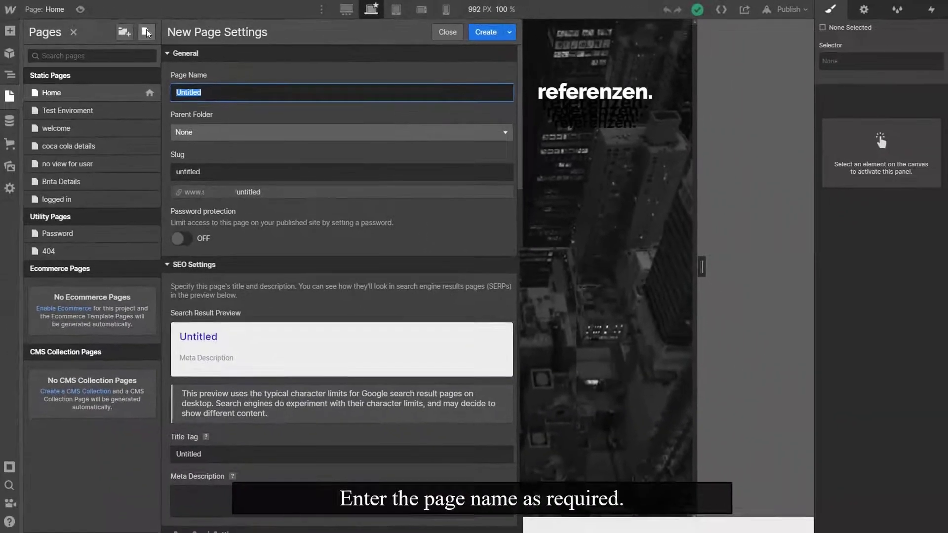
pyautogui.write('Not l')
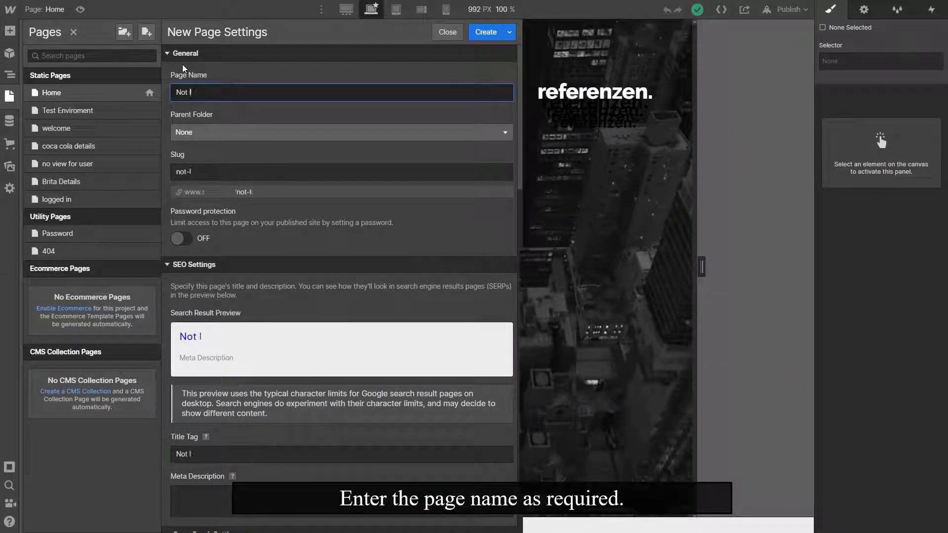
pyautogui.write('ogged in')
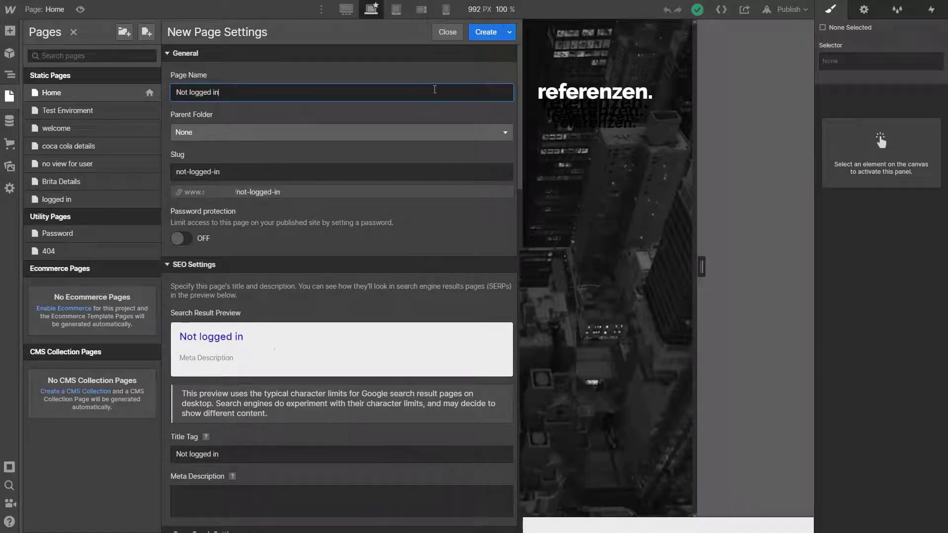
pyautogui.click(485, 31)
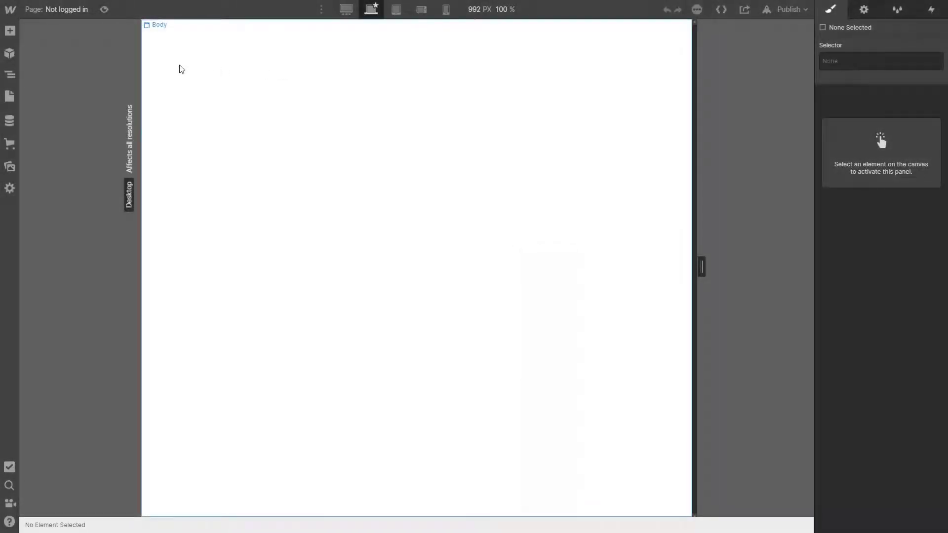
# Step: Widen the canvas to 1413 px and add a heading reading 'Not logged in User'
pyautogui.moveTo(701, 267); pyautogui.dragTo(837, 242)
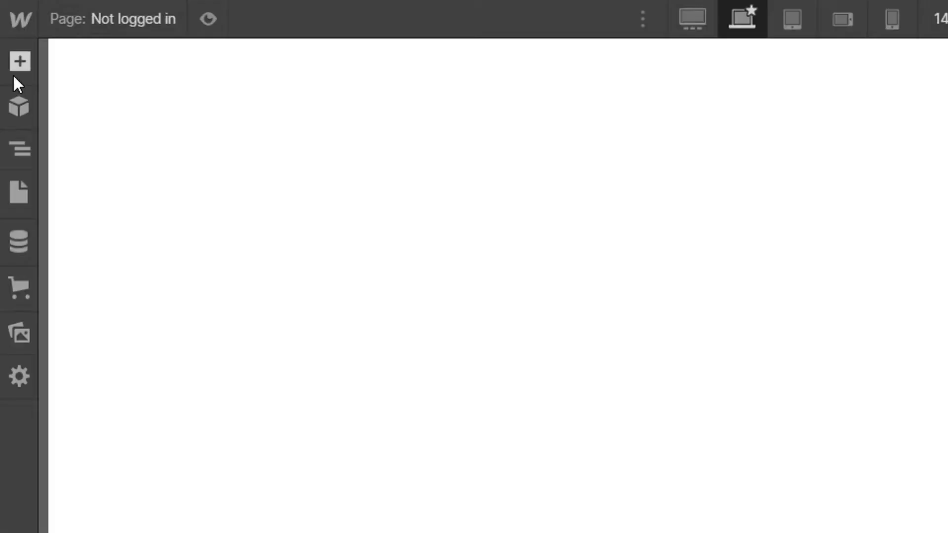
pyautogui.click(13, 75)
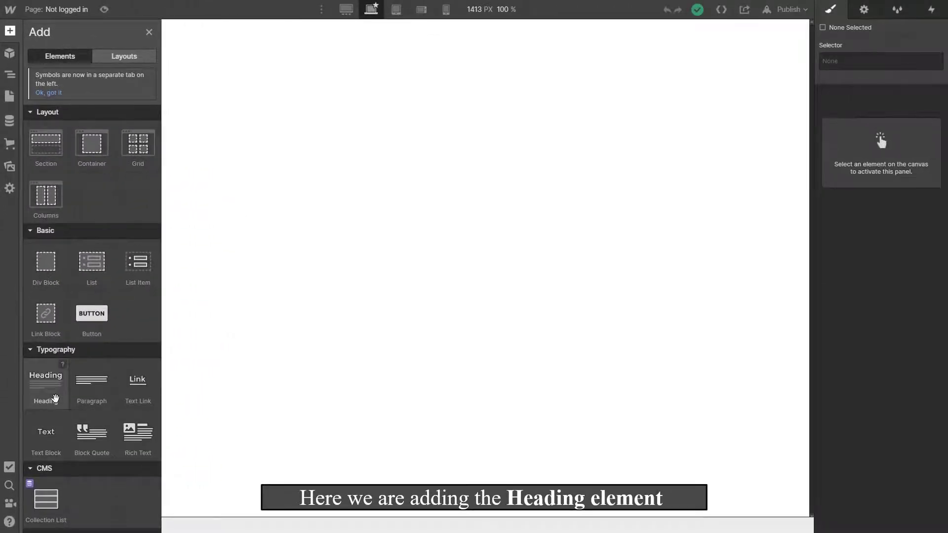
pyautogui.click(56, 398)
pyautogui.doubleClick(164, 39)
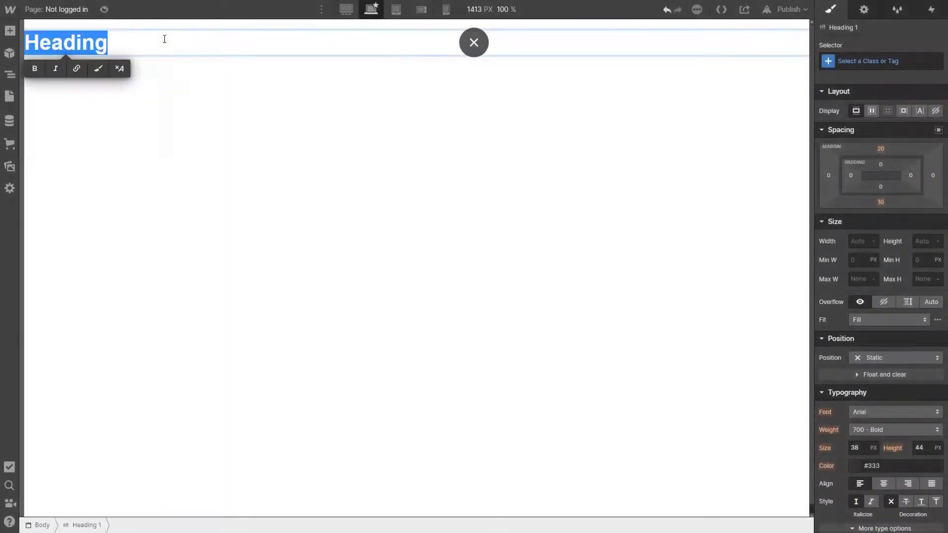
pyautogui.write('Not logge')
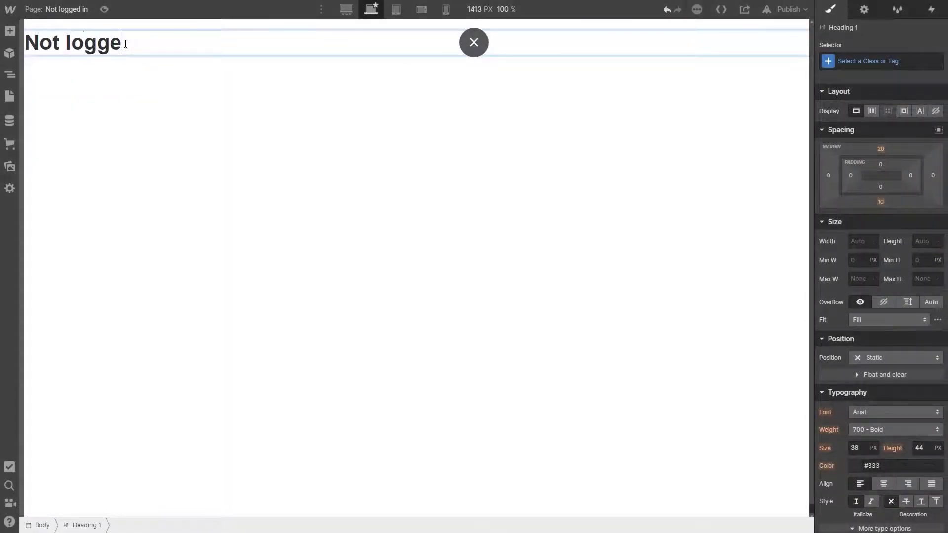
pyautogui.write('d in User')
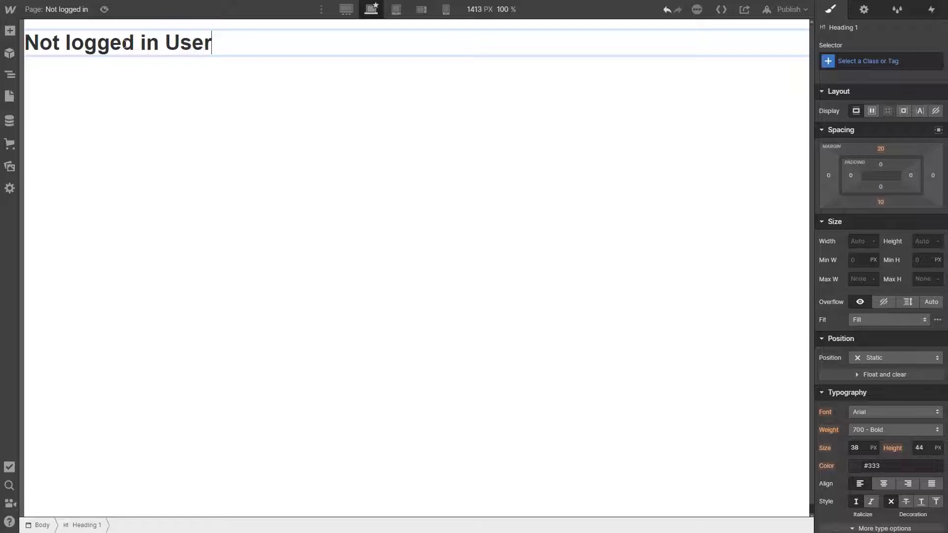
pyautogui.click(123, 97)
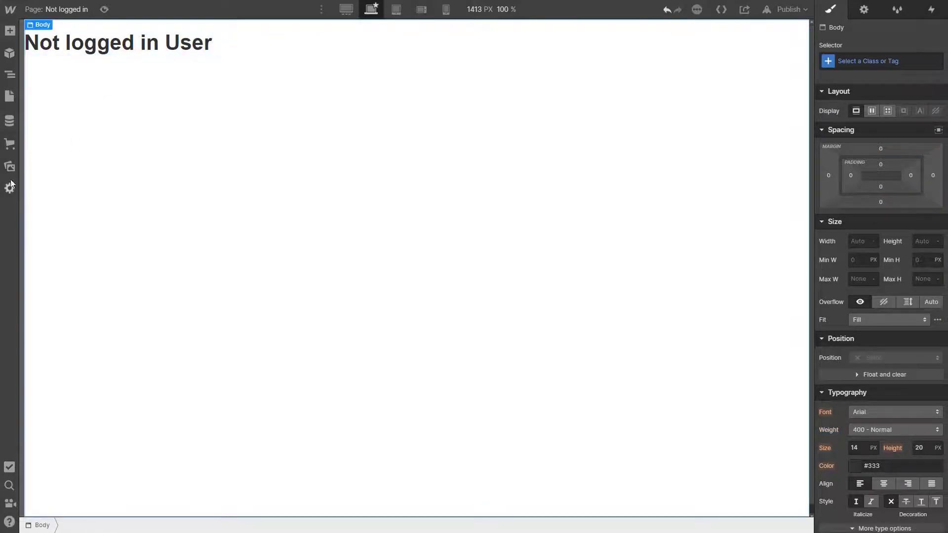
# Step: Place a button below the heading, linked to the pasted Single Sign-On URL
pyautogui.click(9, 31)
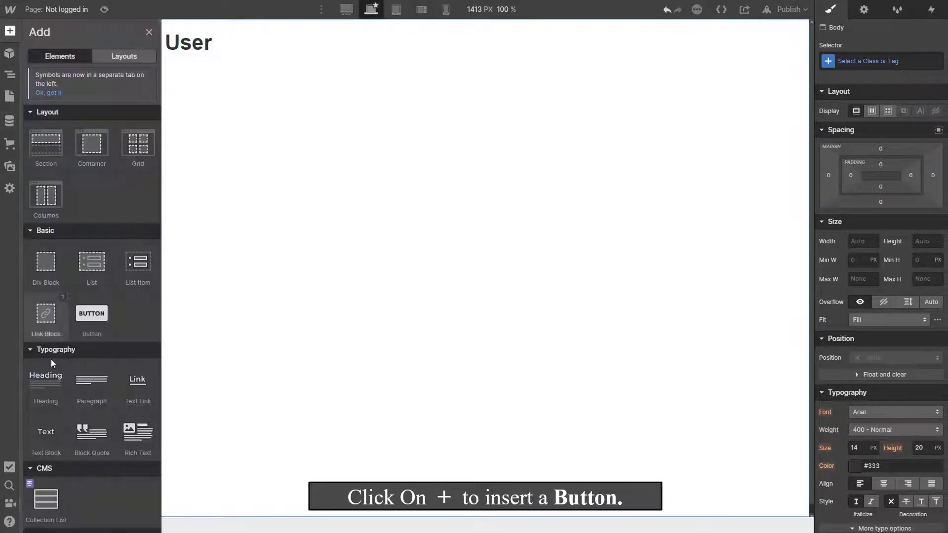
pyautogui.click(78, 327)
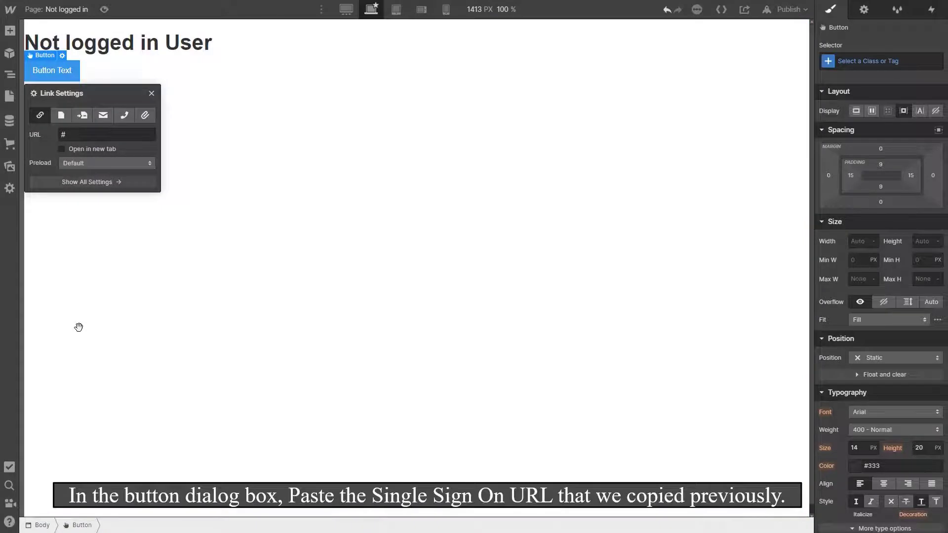
pyautogui.click(72, 131)
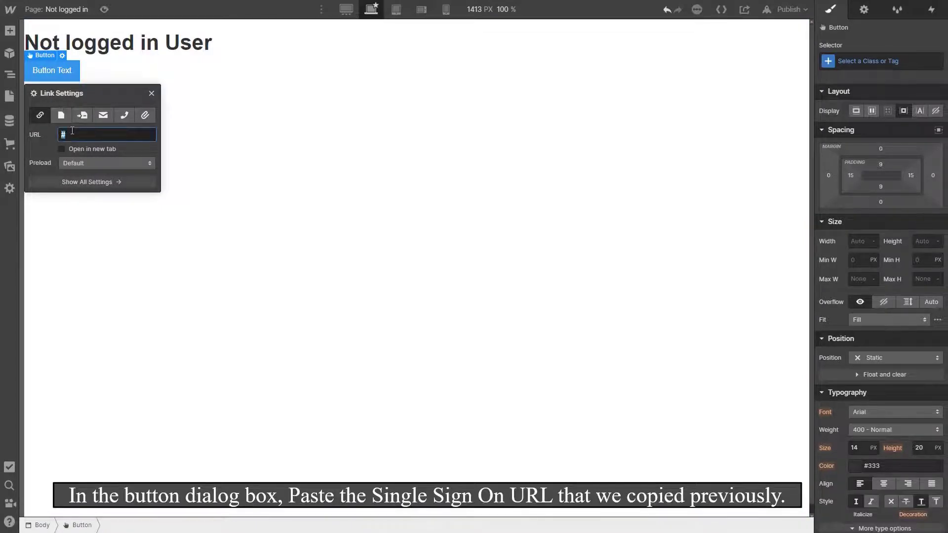
pyautogui.hotkey('ctrl', 'v')
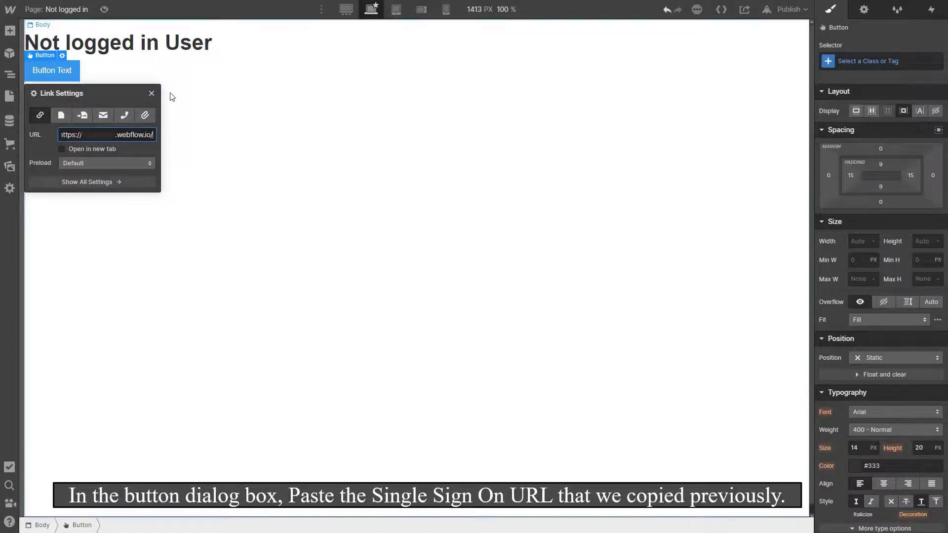
pyautogui.click(151, 93)
# Step: Change the button label to 'Click here to login' and publish to the selected domains
pyautogui.doubleClick(51, 70)
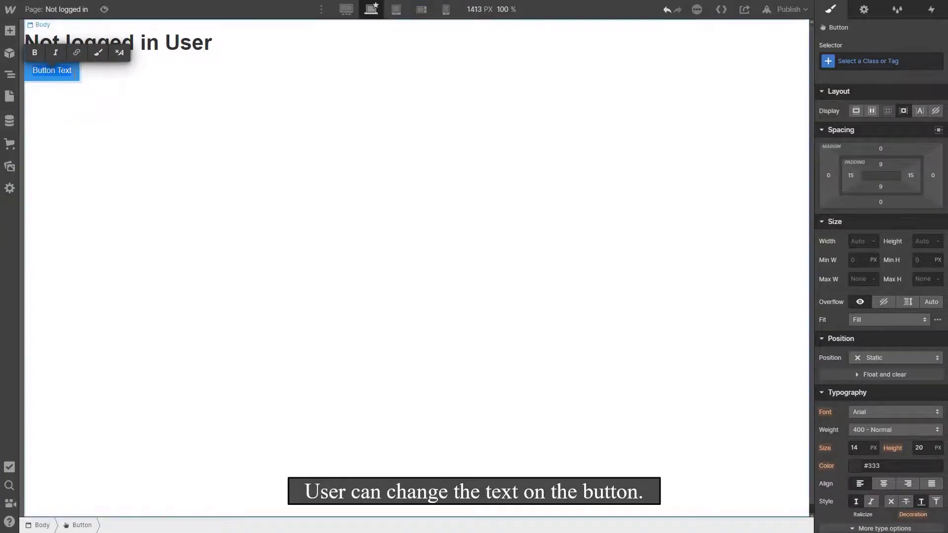
pyautogui.press('BackSpace')
pyautogui.press('BackSpace')
pyautogui.press('BackSpace')
pyautogui.press('BackSpace')
pyautogui.press('BackSpace')
pyautogui.press('BackSpace')
pyautogui.press('BackSpace')
pyautogui.press('BackSpace')
pyautogui.press('BackSpace')
pyautogui.press('BackSpace')
pyautogui.press('BackSpace')
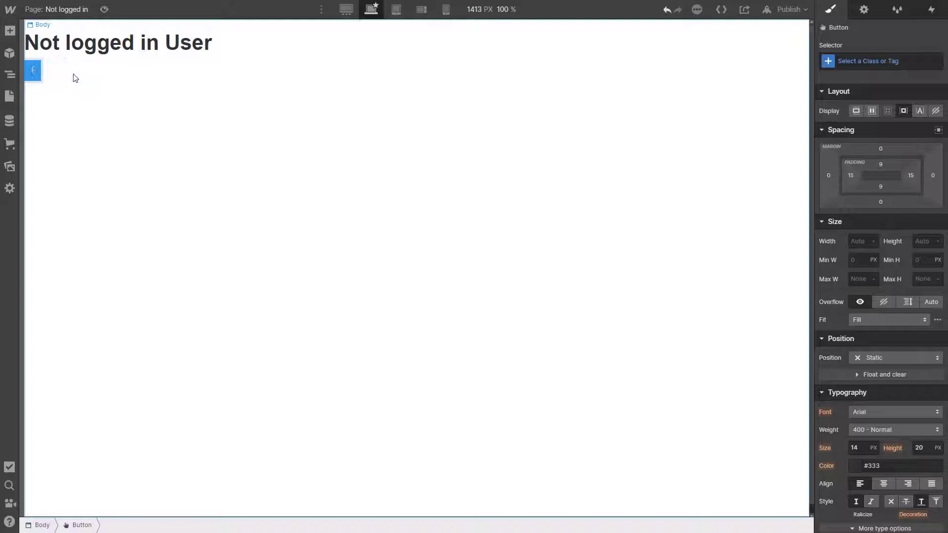
pyautogui.write('Click here')
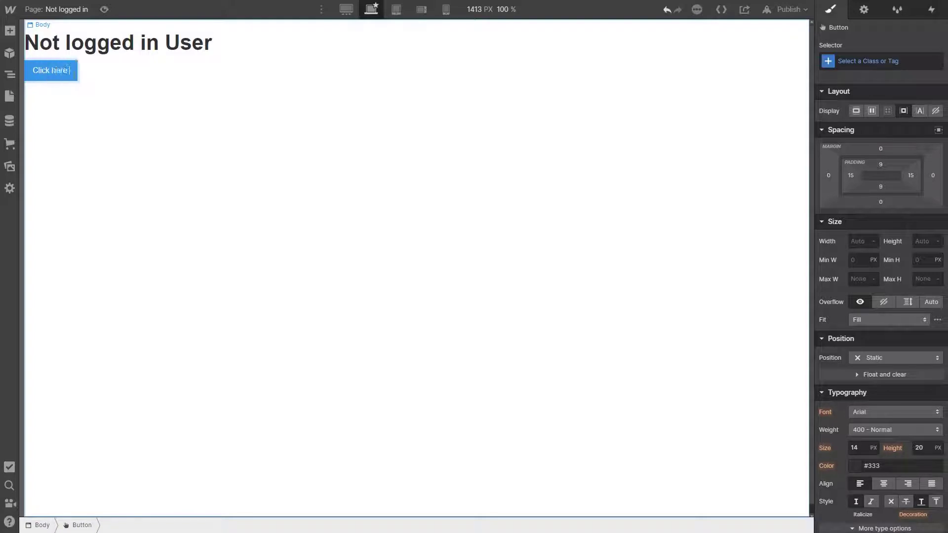
pyautogui.write(' to login')
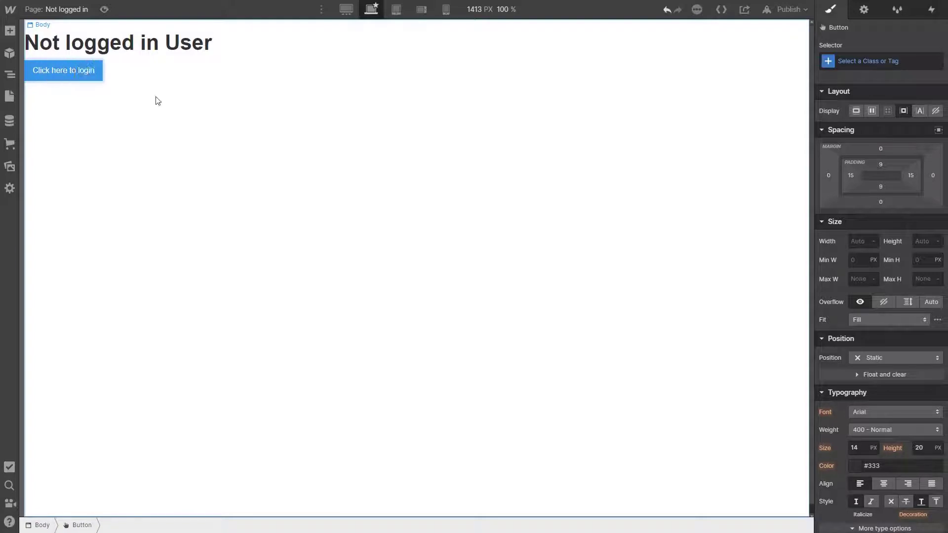
pyautogui.click(158, 98)
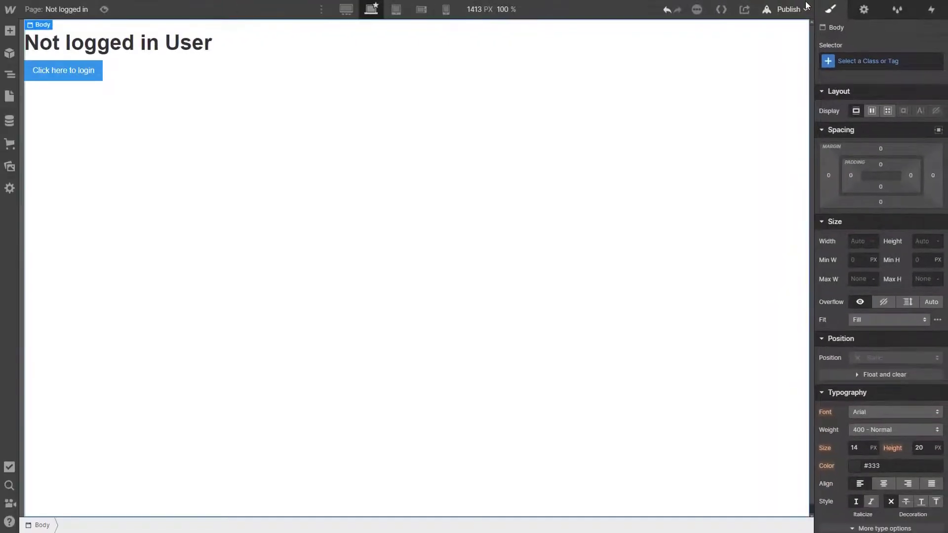
pyautogui.click(805, 7)
pyautogui.click(739, 182)
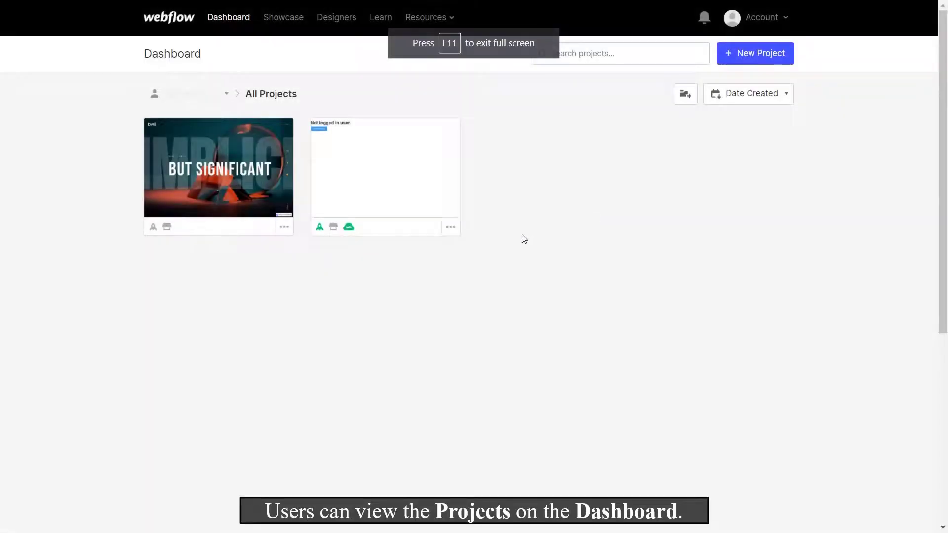
# Step: Open Settings from the Not logged in project card's menu
pyautogui.click(452, 230)
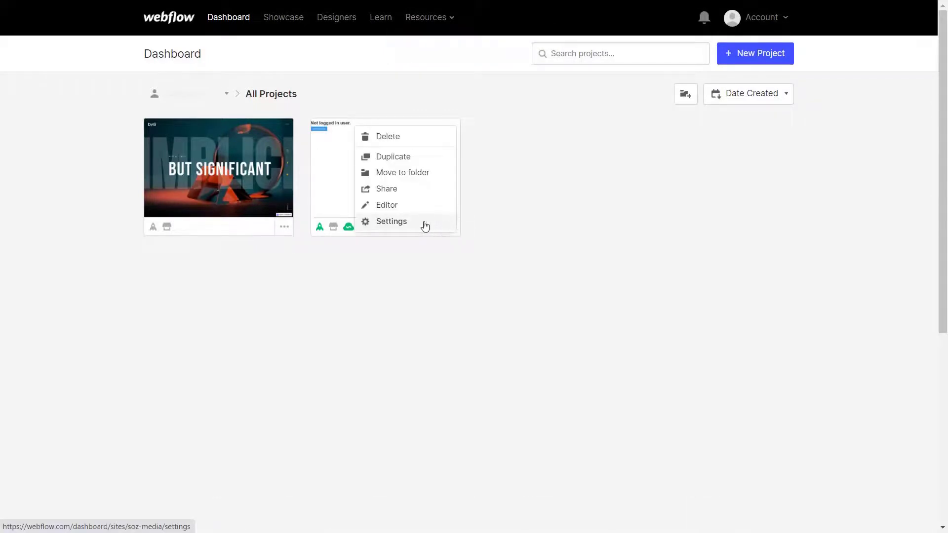
pyautogui.click(397, 226)
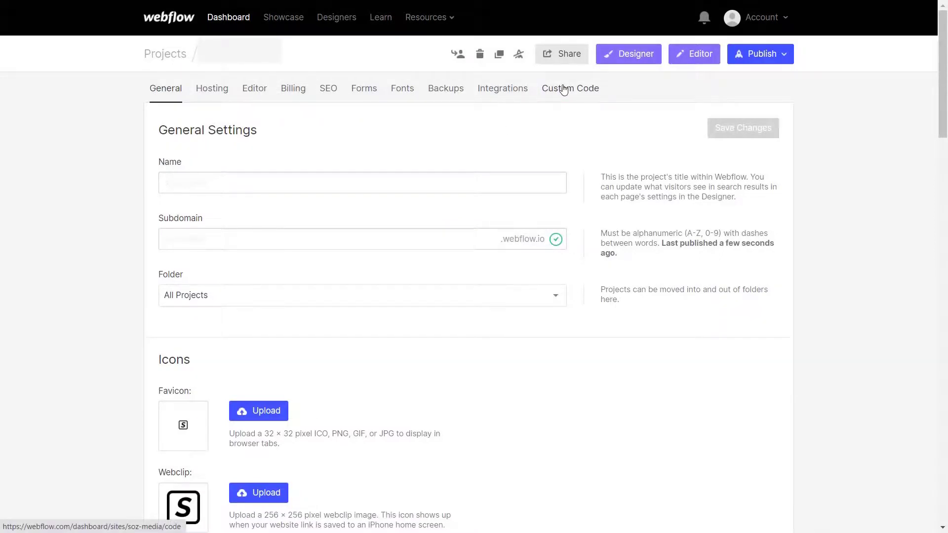
# Step: Review the miniOrange JWT script in the Custom Code footer and save the changes
pyautogui.click(564, 88)
pyautogui.scroll(-2, 536, 213)
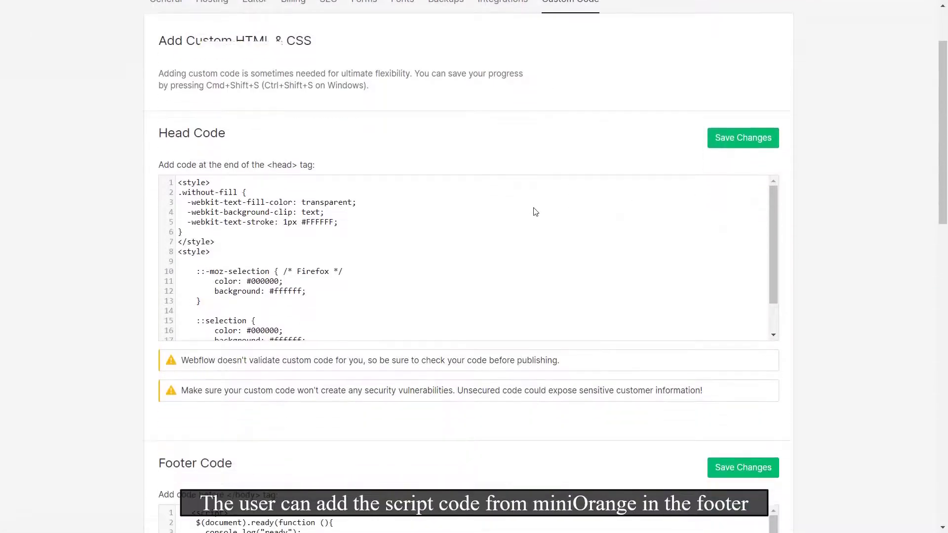
pyautogui.scroll(-6, 536, 212)
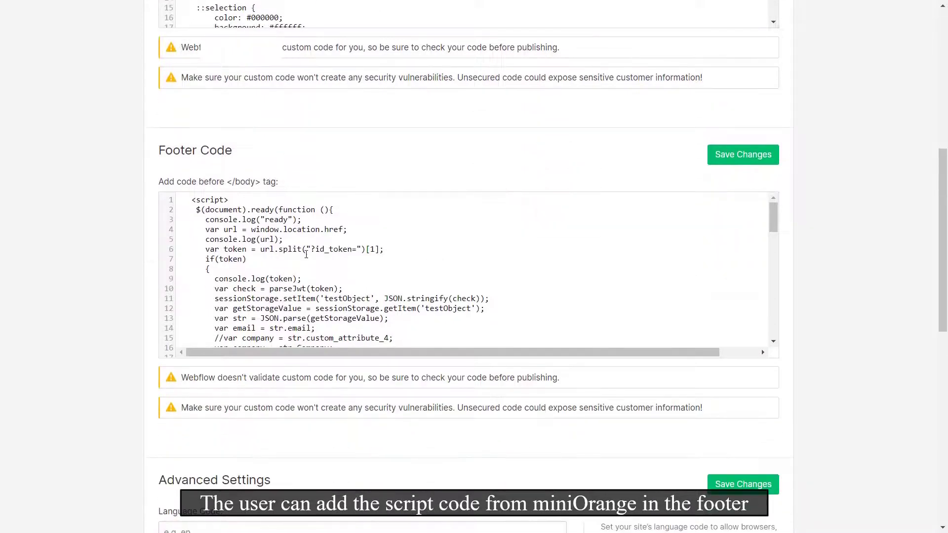
pyautogui.moveTo(187, 199); pyautogui.dragTo(395, 346)
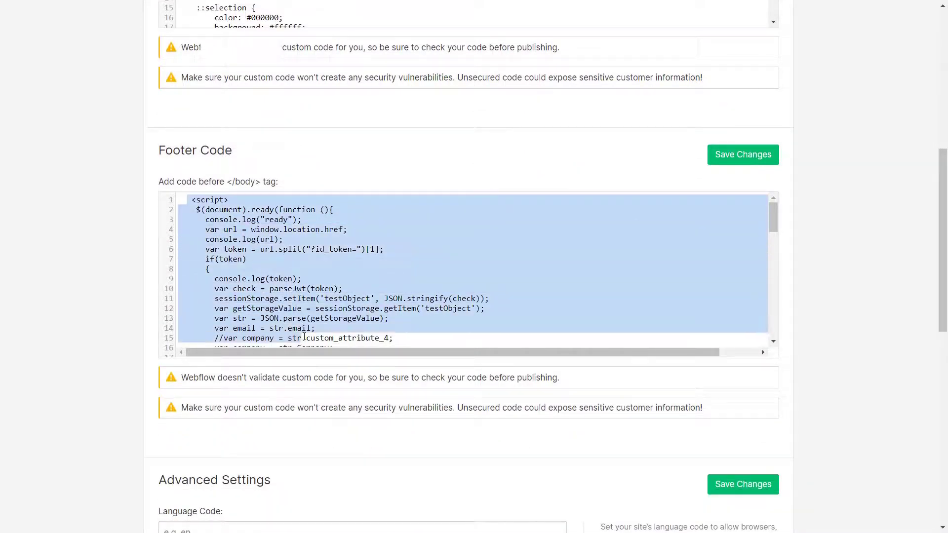
pyautogui.click(476, 199)
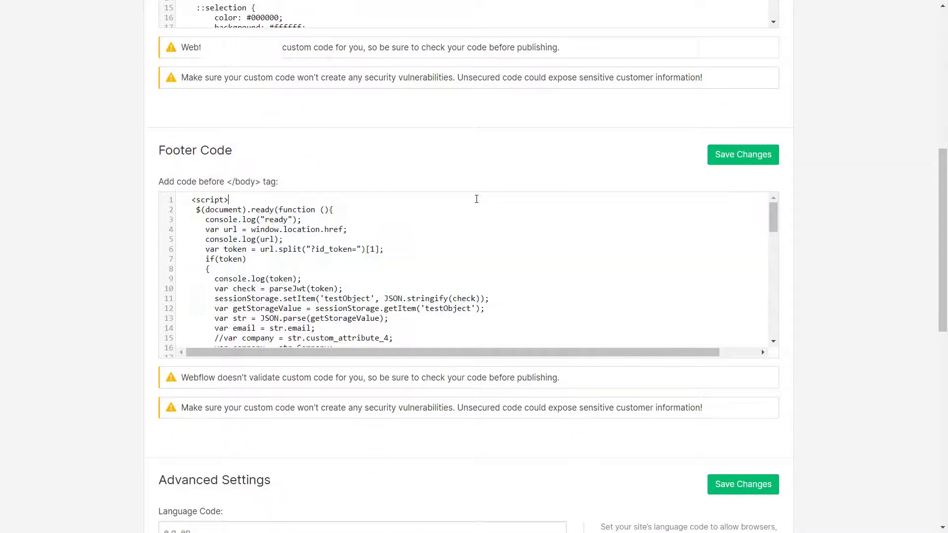
pyautogui.click(728, 162)
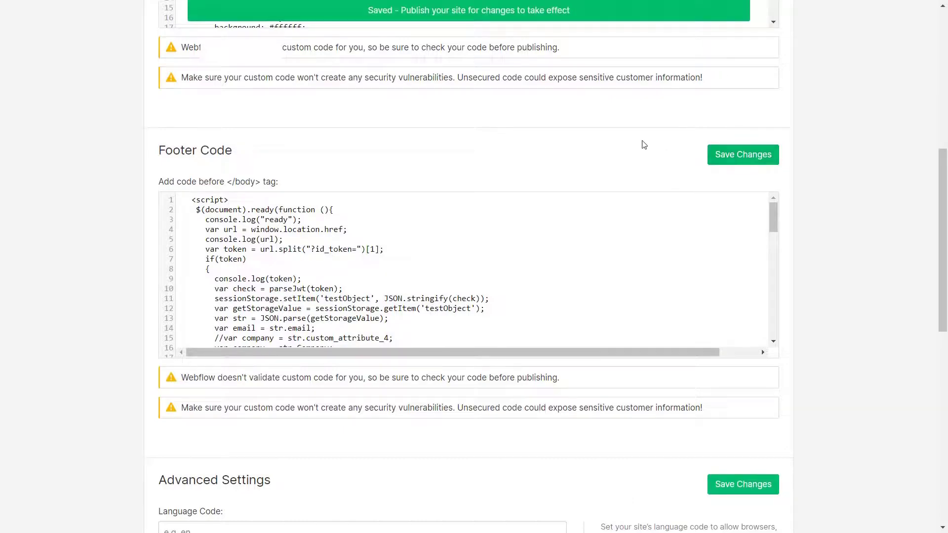
pyautogui.scroll(8, 643, 144)
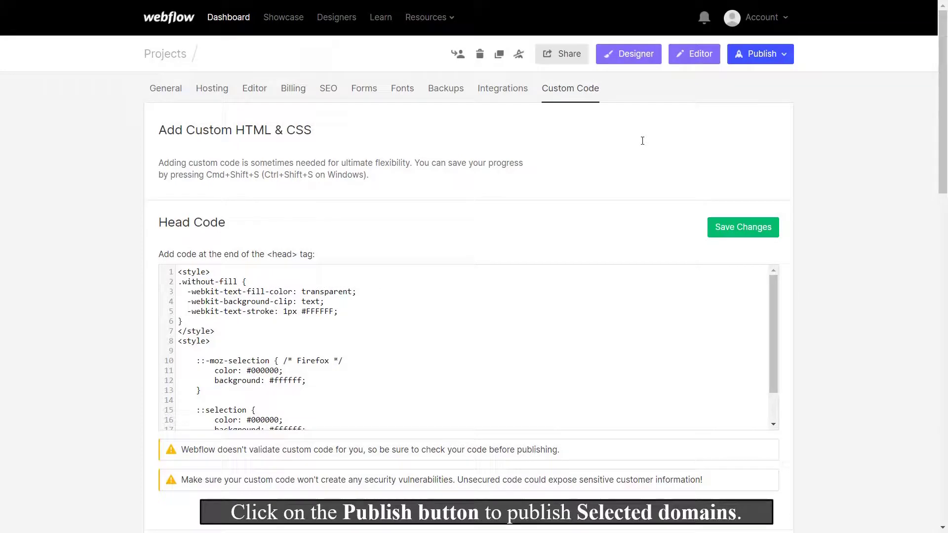
# Step: Publish the project to all three selected domains
pyautogui.click(764, 54)
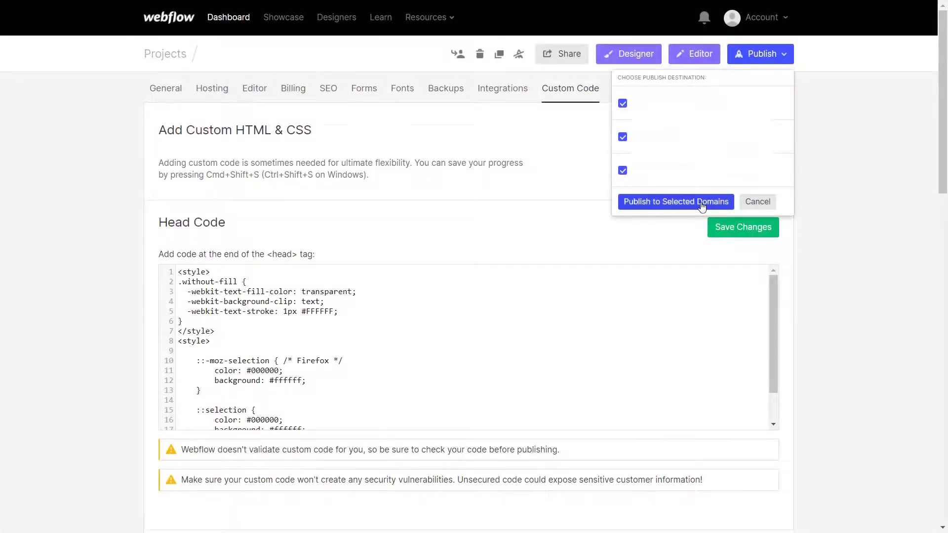
pyautogui.click(702, 206)
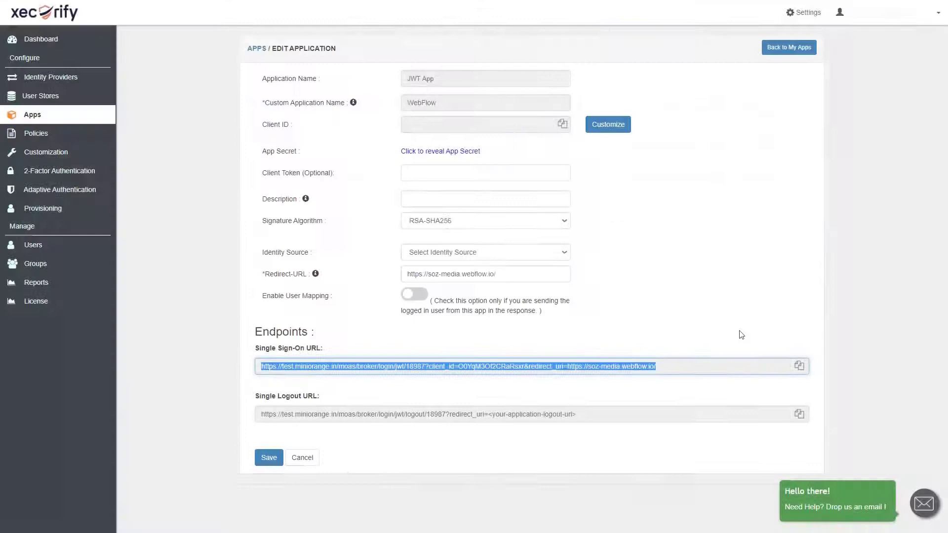
# Step: Open a blank Add User form from the Users section of the miniOrange console
pyautogui.click(27, 241)
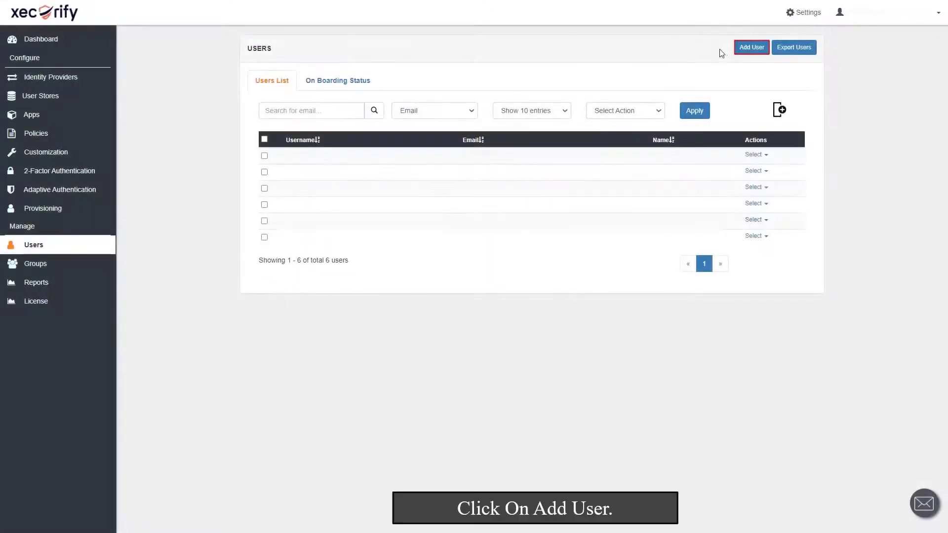
pyautogui.click(756, 51)
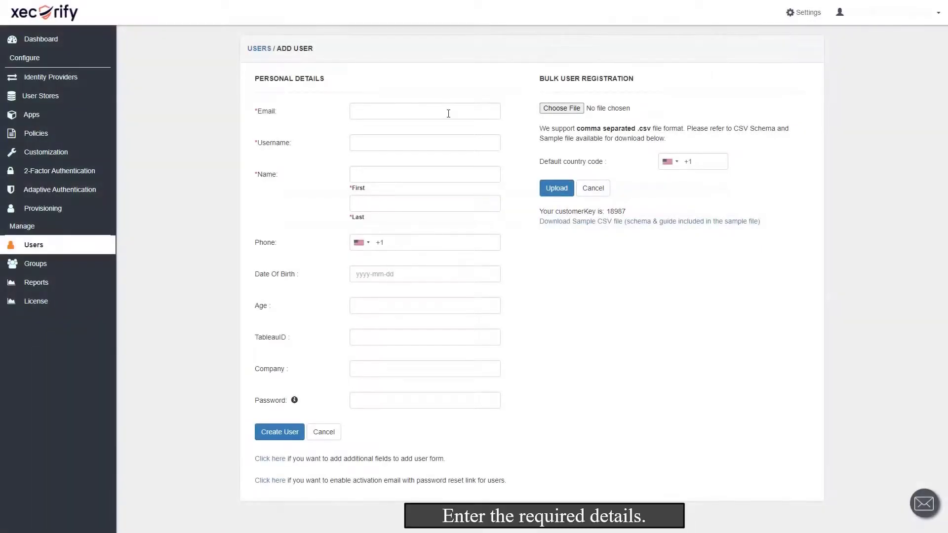
# Step: Enter the test user's e-mail address and first and last name in the Add User form
pyautogui.click(448, 114)
pyautogui.write('testuse')
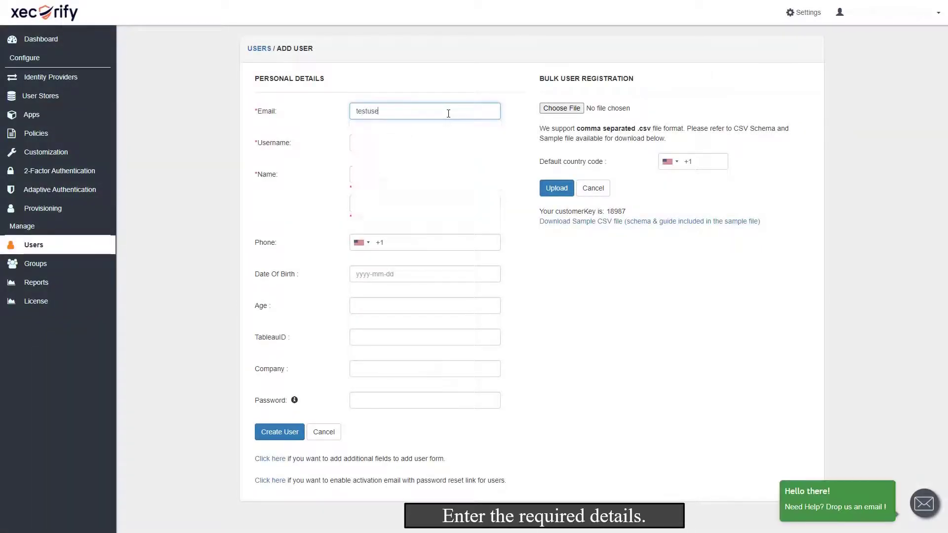
pyautogui.write('r123@test.com')
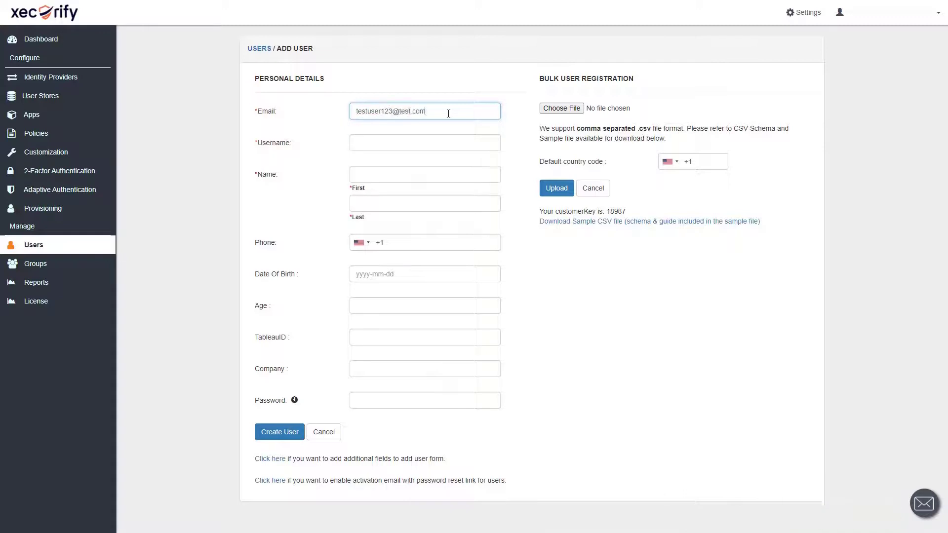
pyautogui.click(410, 177)
pyautogui.write('test')
pyautogui.press('Tab')
pyautogui.write('us')
# Step: Set company to DEFAULT, enter a password, and create the user
pyautogui.click(390, 364)
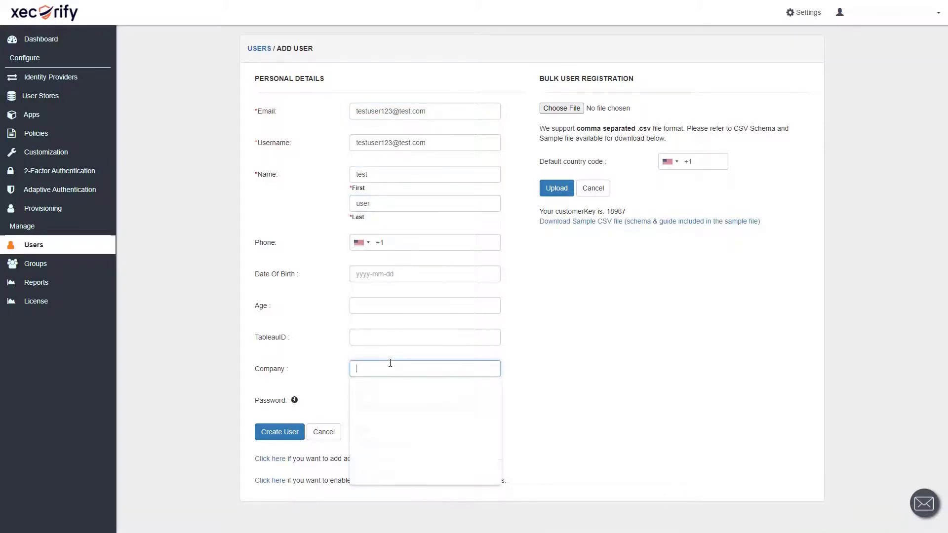
pyautogui.write('DEFAULT')
pyautogui.click(408, 397)
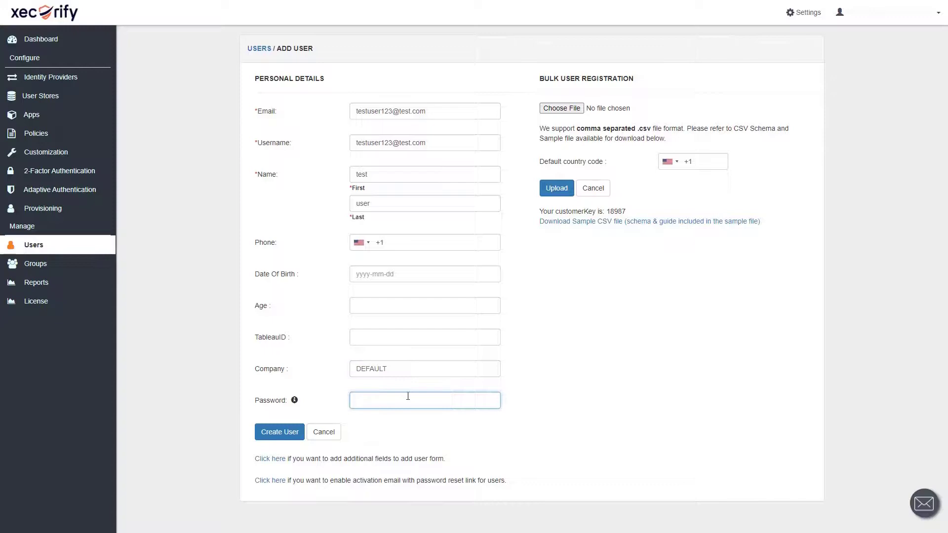
pyautogui.write('********')
pyautogui.click(283, 435)
pyautogui.click(279, 433)
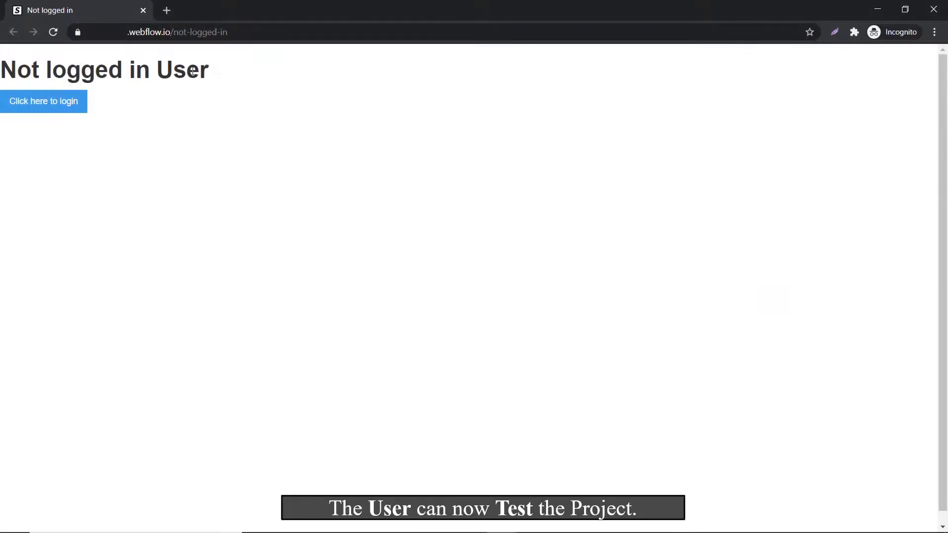
# Step: Follow the live page's 'Click here to login' link to the miniOrange sign-in page
pyautogui.click(62, 108)
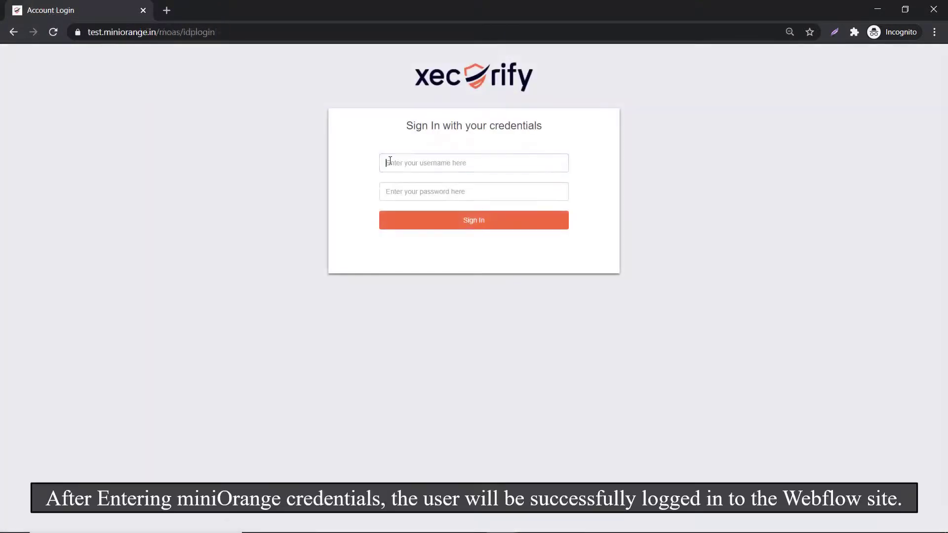
# Step: Sign in on the miniOrange login page with the test user's e-mail and password
pyautogui.click(390, 162)
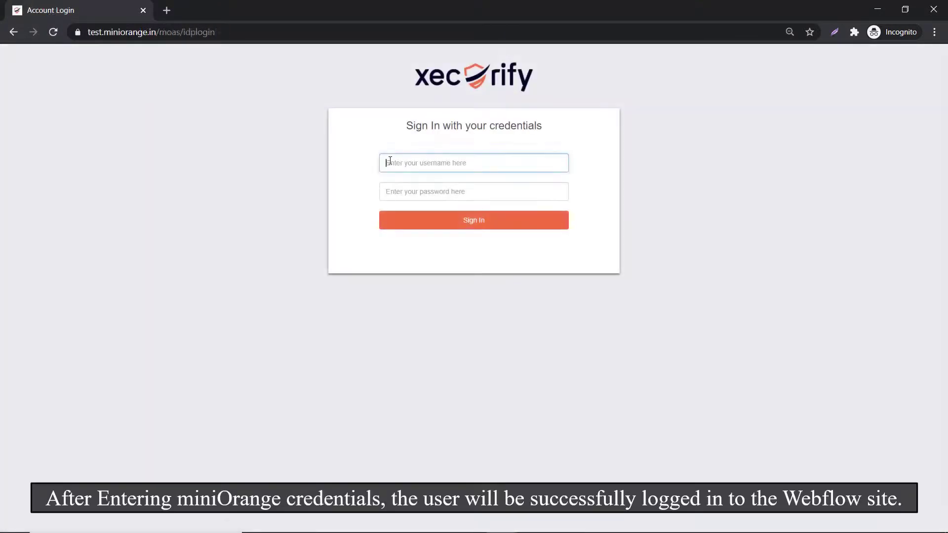
pyautogui.write('testuser123@test.com')
pyautogui.press('Tab')
pyautogui.write('****')
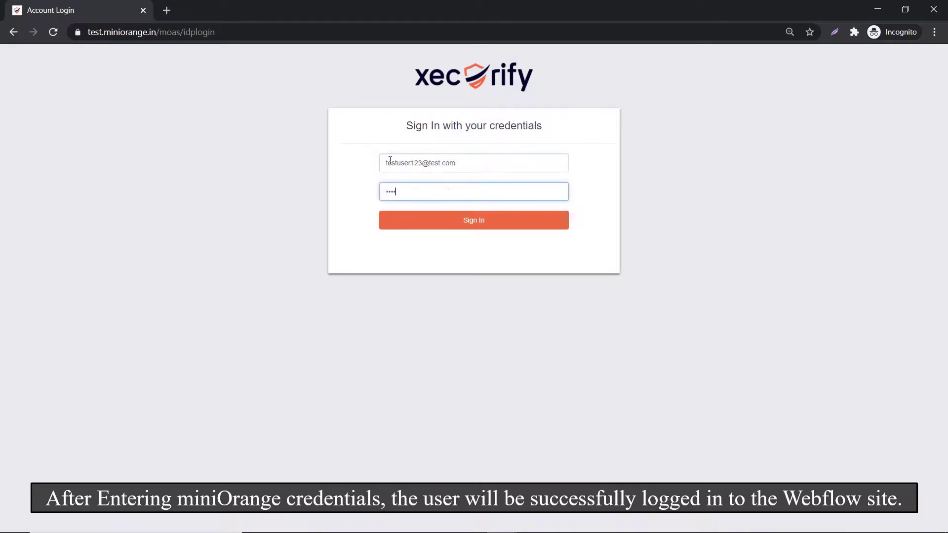
pyautogui.click(454, 222)
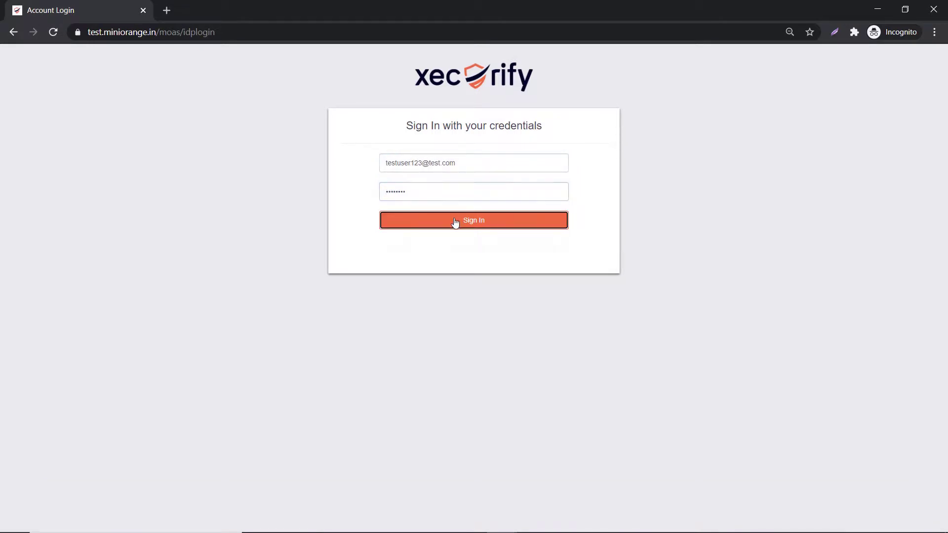